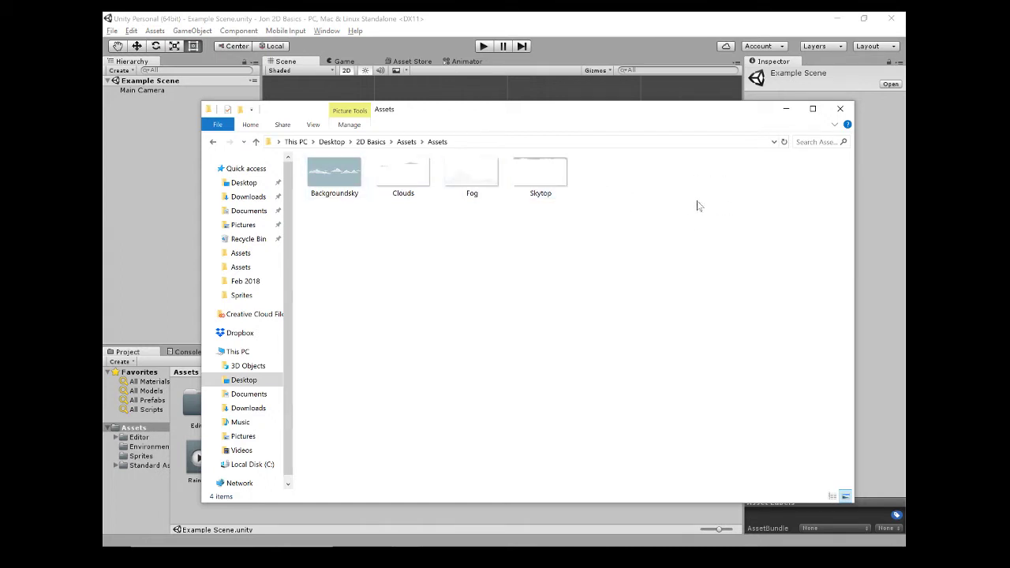
{"action": "left_click_drag", "start_coordinate": [513, 118], "coordinate": [473, 124]}
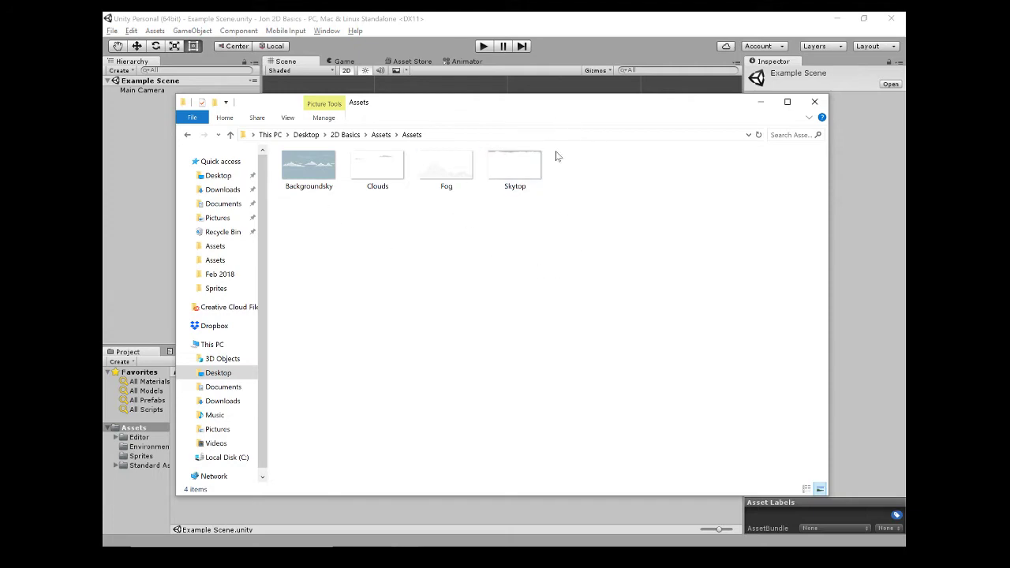
{"action": "left_click_drag", "start_coordinate": [513, 102], "coordinate": [532, 122]}
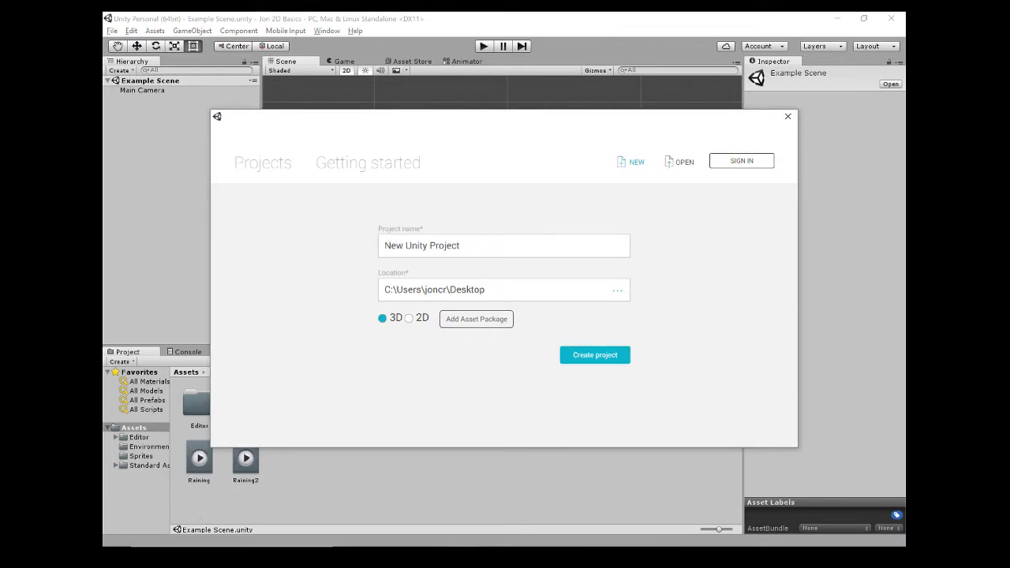
Create a new 2D project named "Example Tutorial Game" with its location on the Desktop
{"action": "left_click", "coordinate": [620, 292]}
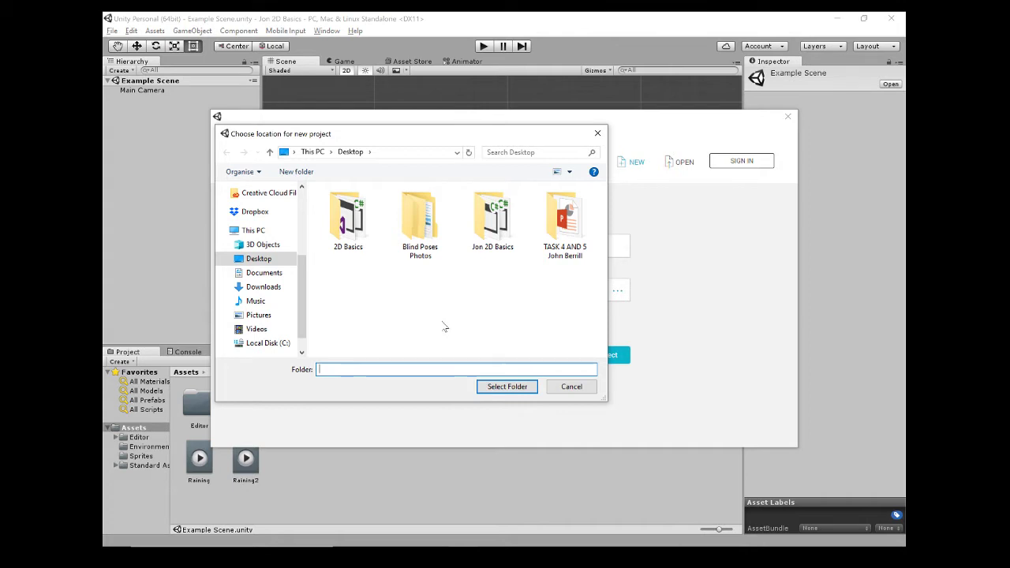
{"action": "left_click", "coordinate": [514, 390]}
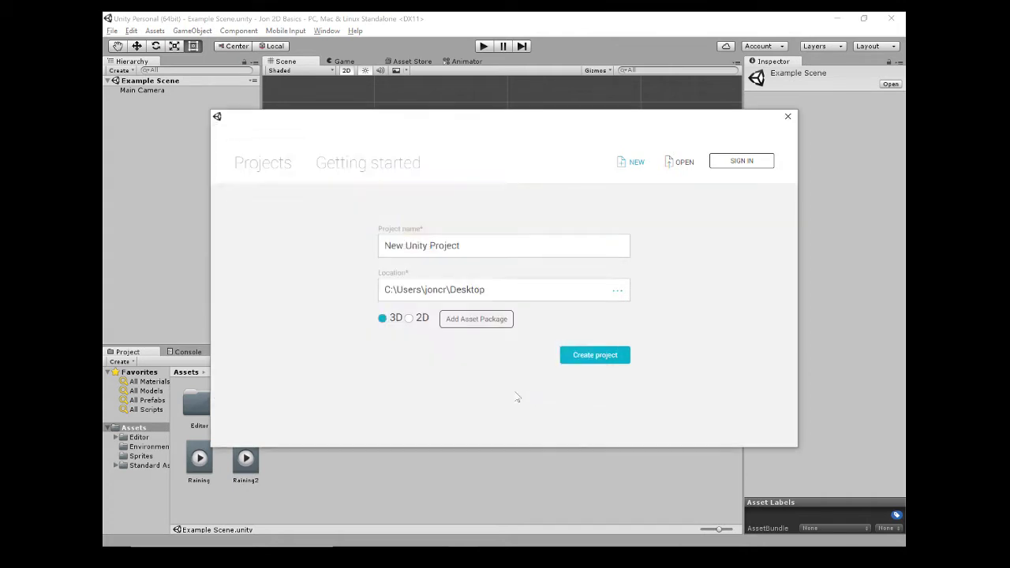
{"action": "left_click", "coordinate": [435, 245]}
{"action": "left_click_drag", "start_coordinate": [461, 246], "coordinate": [329, 257]}
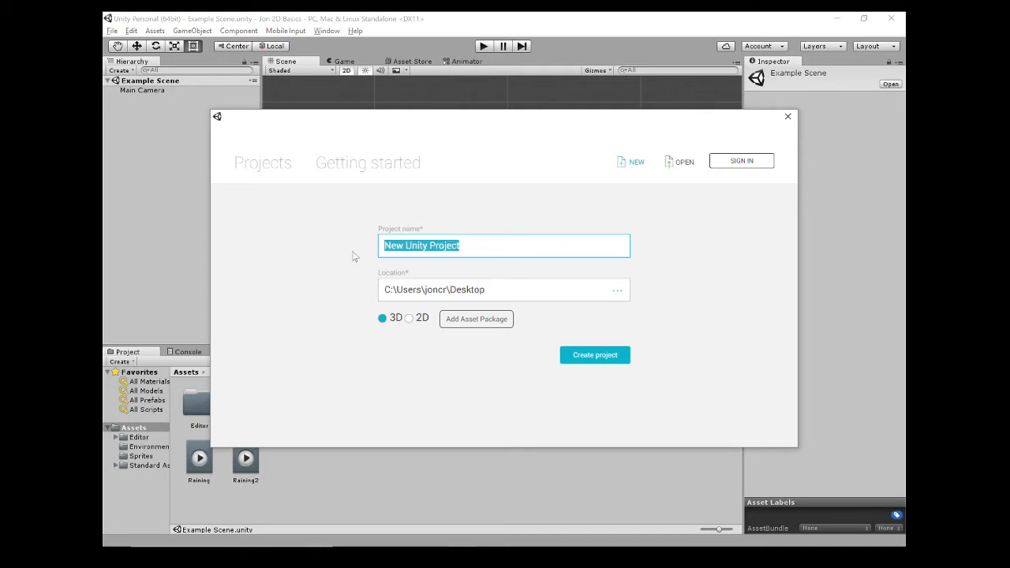
{"action": "type", "text": "Example Tutorial"}
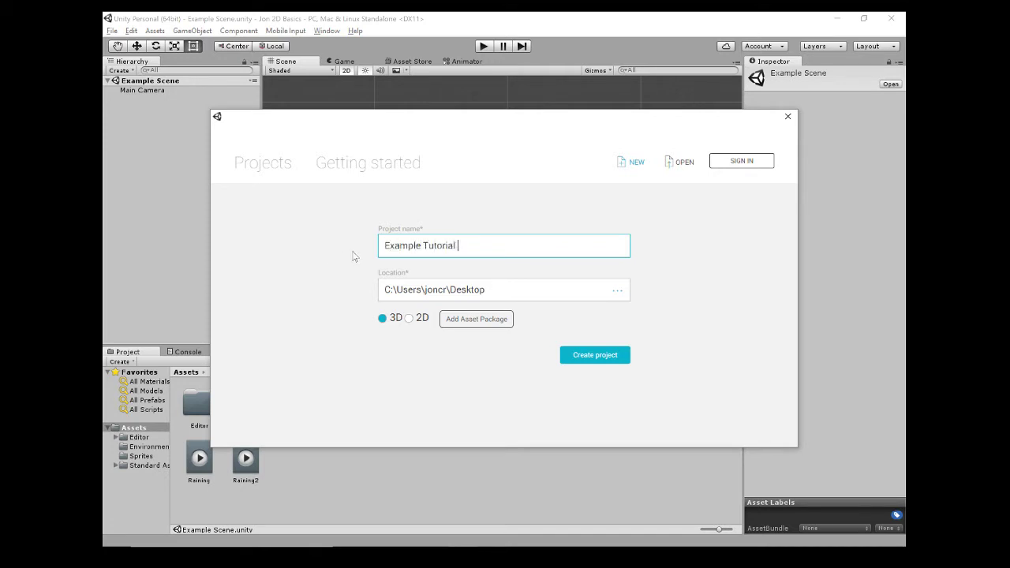
{"action": "type", "text": " Game"}
{"action": "left_click", "coordinate": [408, 319]}
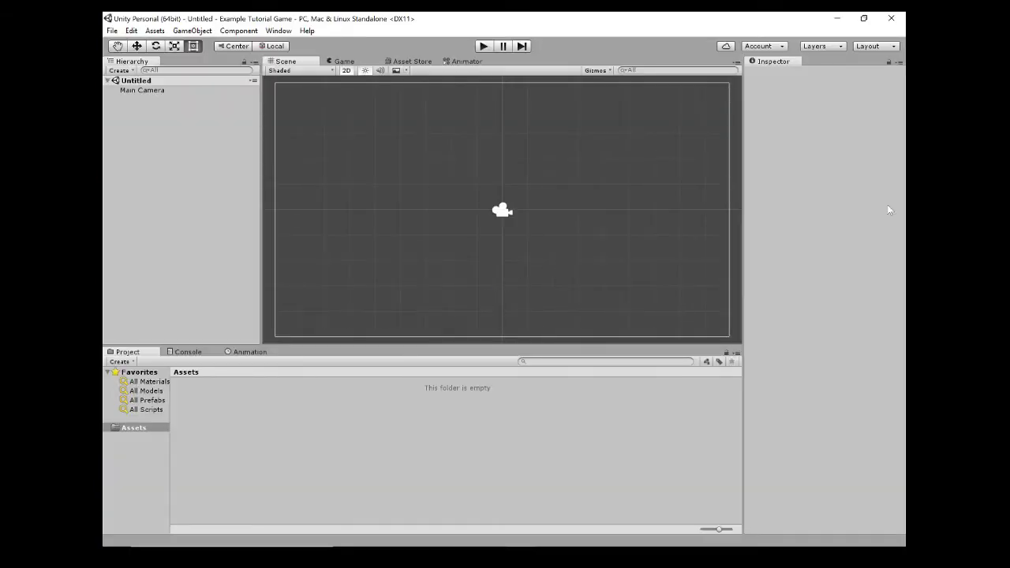
Show the desktop and move the Example Tutorial Game folder to an open area, clear of the file window
{"action": "left_click", "coordinate": [837, 17]}
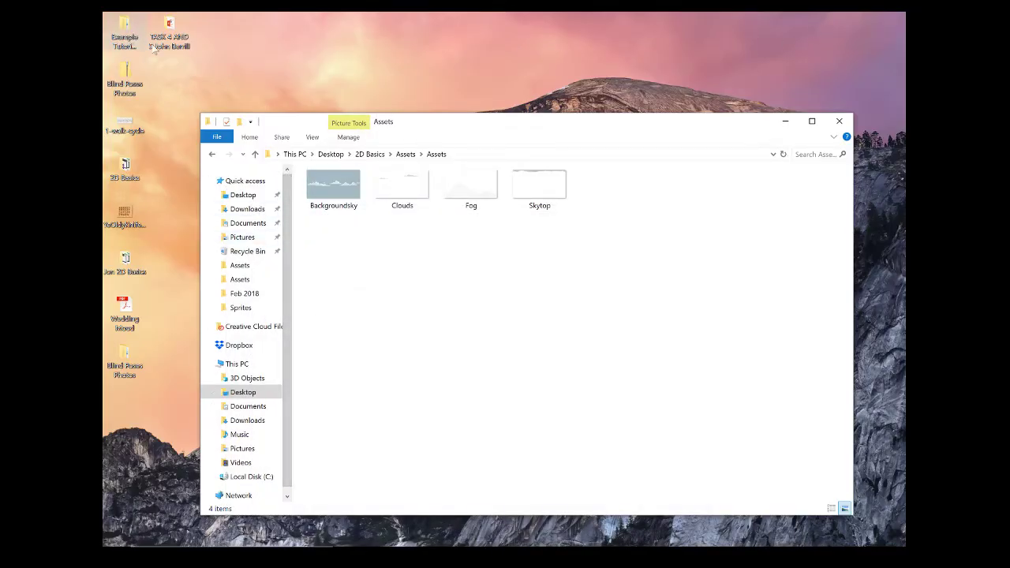
{"action": "left_click_drag", "start_coordinate": [124, 34], "coordinate": [347, 79]}
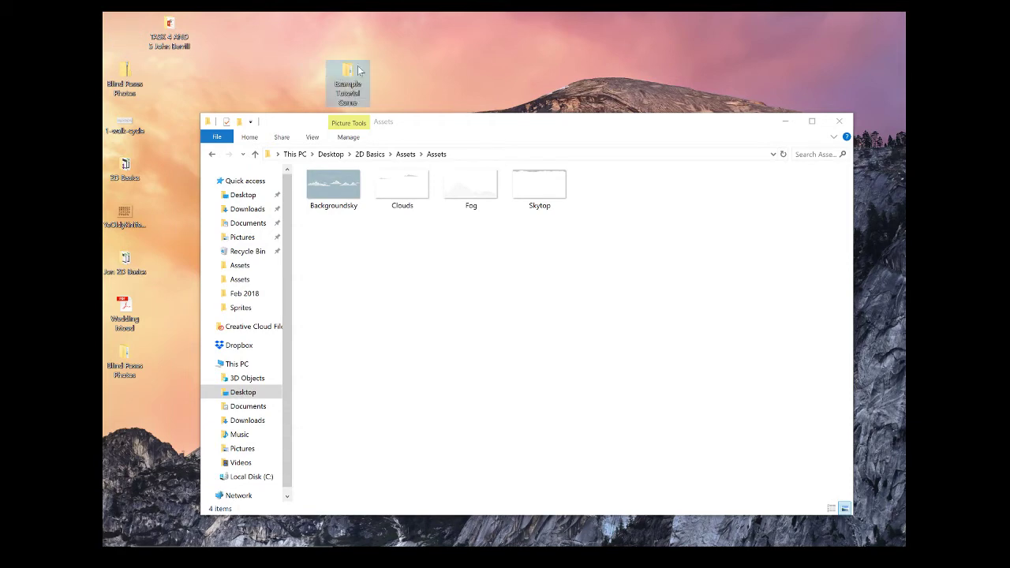
{"action": "left_click_drag", "start_coordinate": [414, 129], "coordinate": [657, 170]}
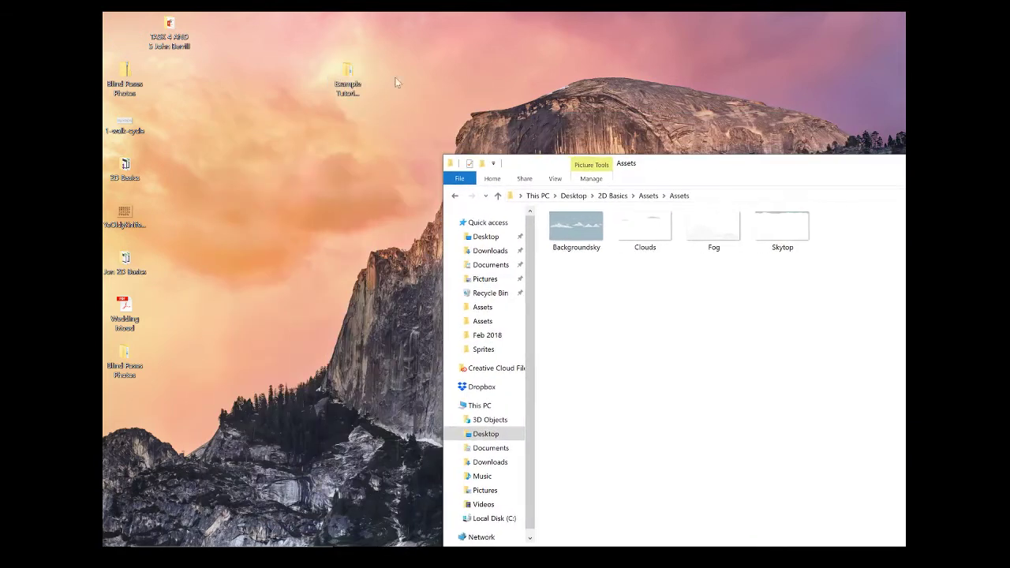
{"action": "left_click", "coordinate": [349, 99]}
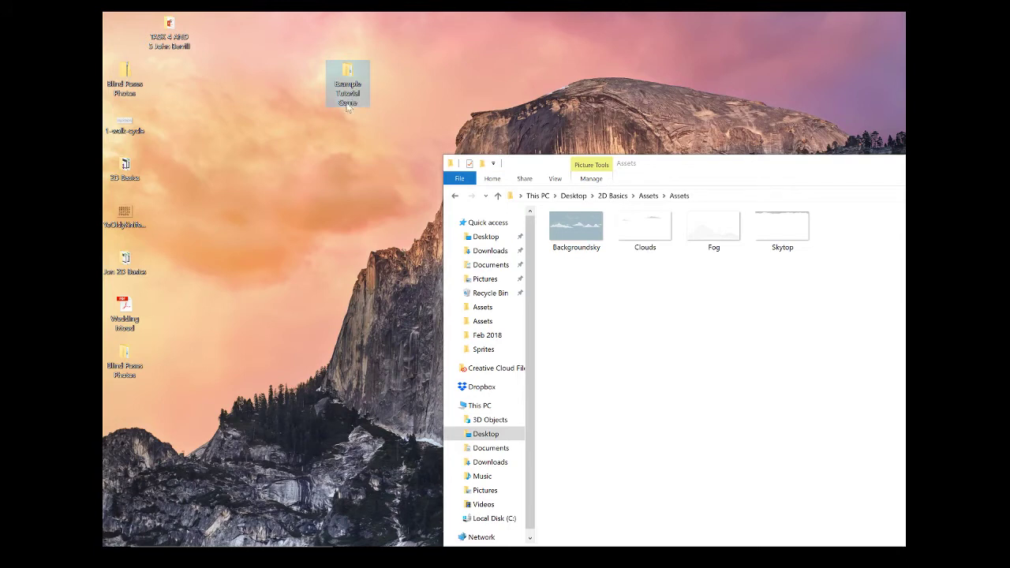
{"action": "mouse_move", "coordinate": [309, 123]}
{"action": "left_mouse_down"}
{"action": "mouse_move", "coordinate": [365, 39]}
{"action": "mouse_move", "coordinate": [411, 42]}
{"action": "left_mouse_up"}
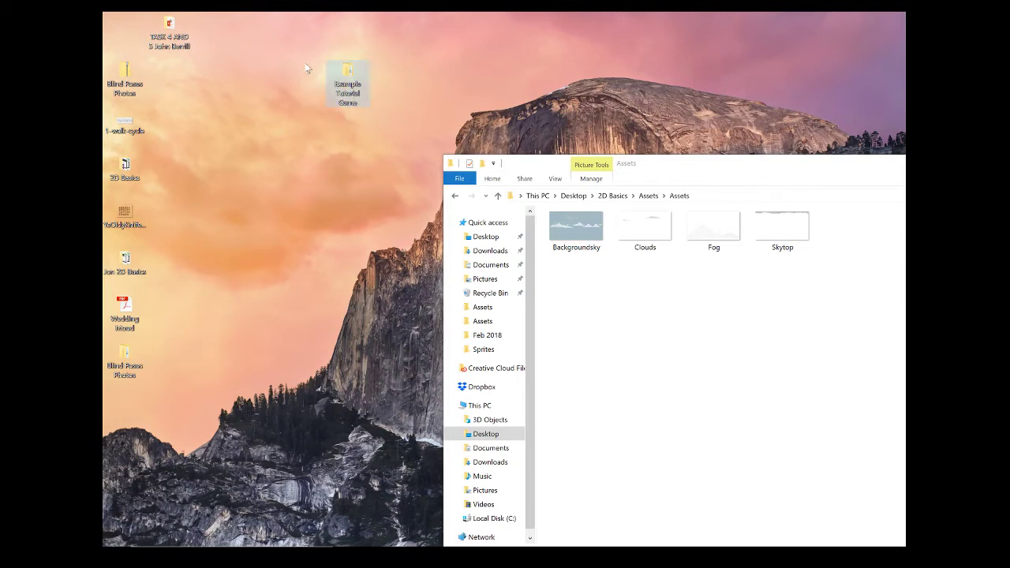
{"action": "left_click_drag", "start_coordinate": [309, 45], "coordinate": [416, 135]}
Move the Assets file window back to the middle of the desktop and switch back to Unity
{"action": "left_click_drag", "start_coordinate": [763, 164], "coordinate": [492, 69]}
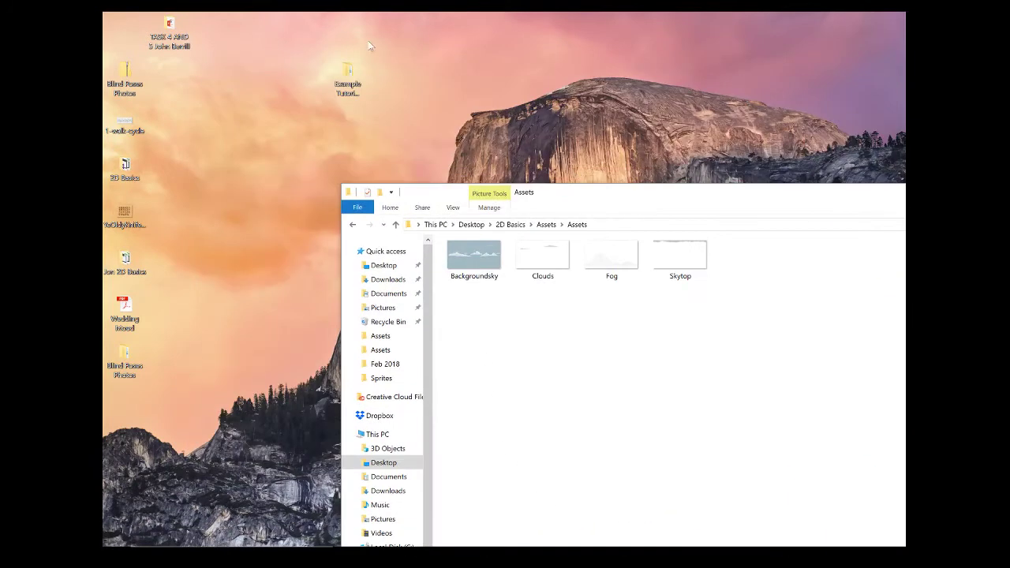
{"action": "left_click_drag", "start_coordinate": [642, 202], "coordinate": [483, 76]}
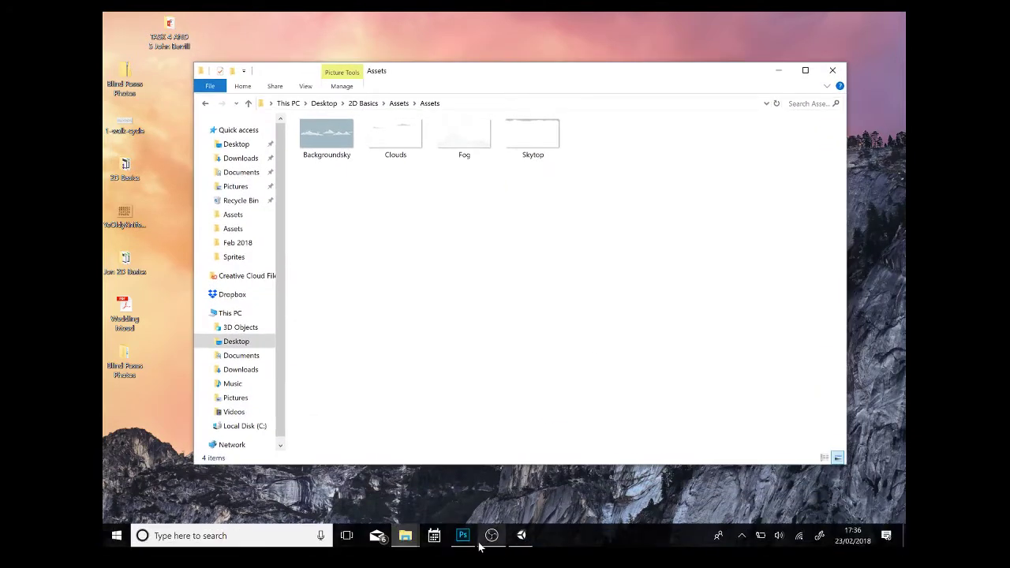
{"action": "left_click", "coordinate": [492, 538]}
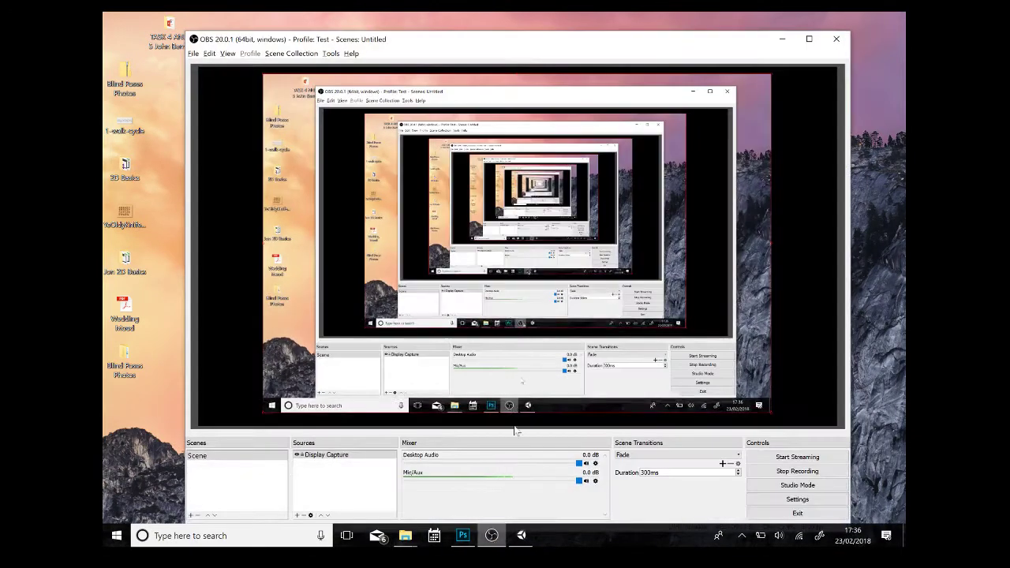
{"action": "left_click", "coordinate": [519, 537]}
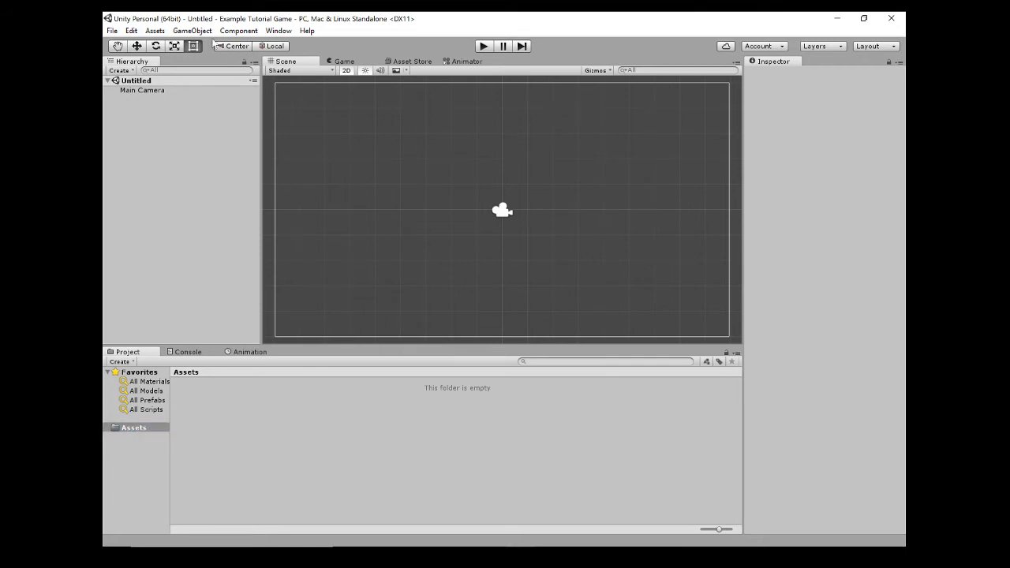
Save the untitled scene as "Example Level" in the project's Assets folder
{"action": "left_click", "coordinate": [112, 30]}
{"action": "left_click", "coordinate": [142, 73]}
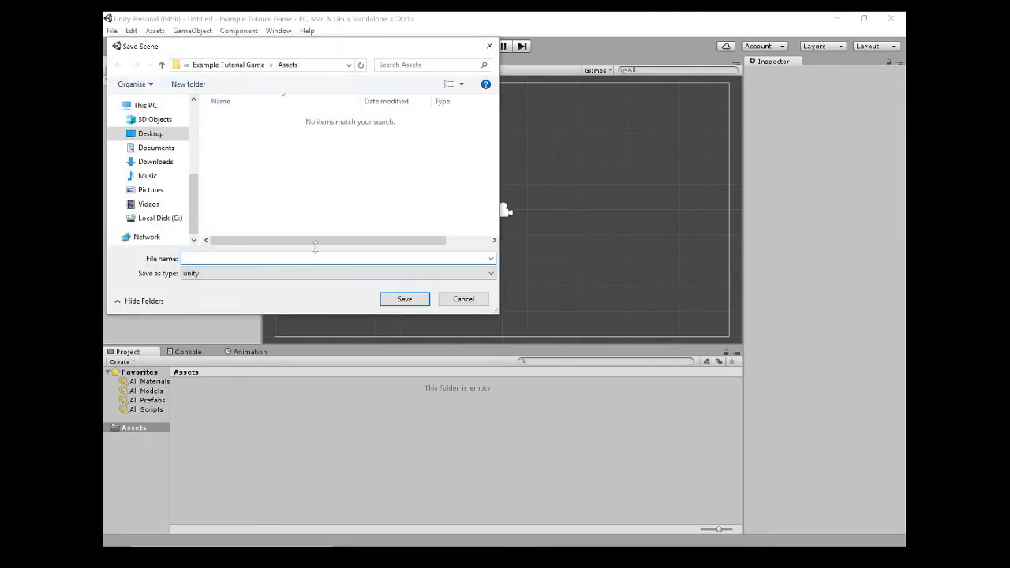
{"action": "type", "text": "Example Level"}
{"action": "key", "text": "Return"}
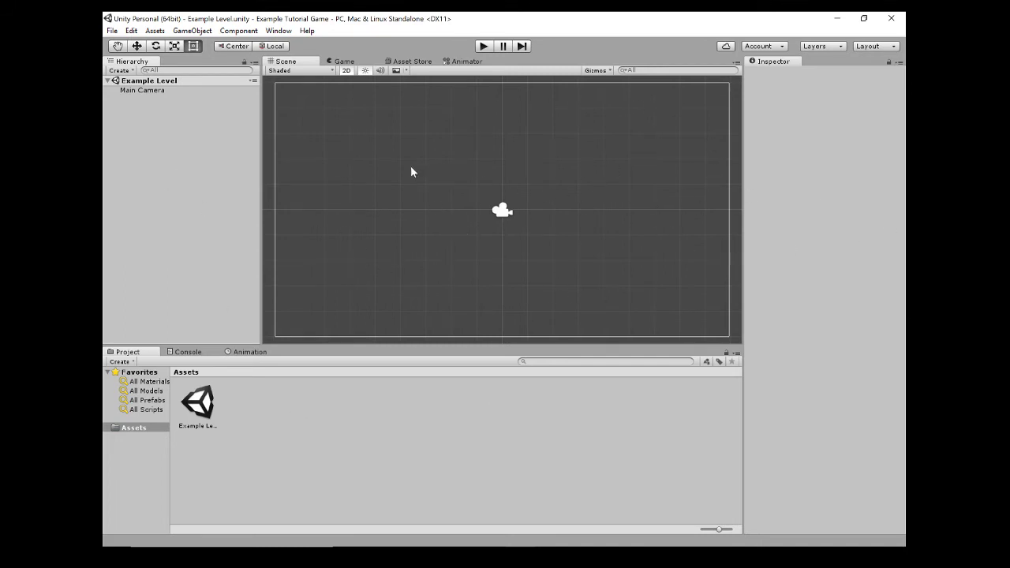
Widen the folder list beside the project assets and inspect the Main Camera and the Example Level scene asset
{"action": "left_click", "coordinate": [155, 93]}
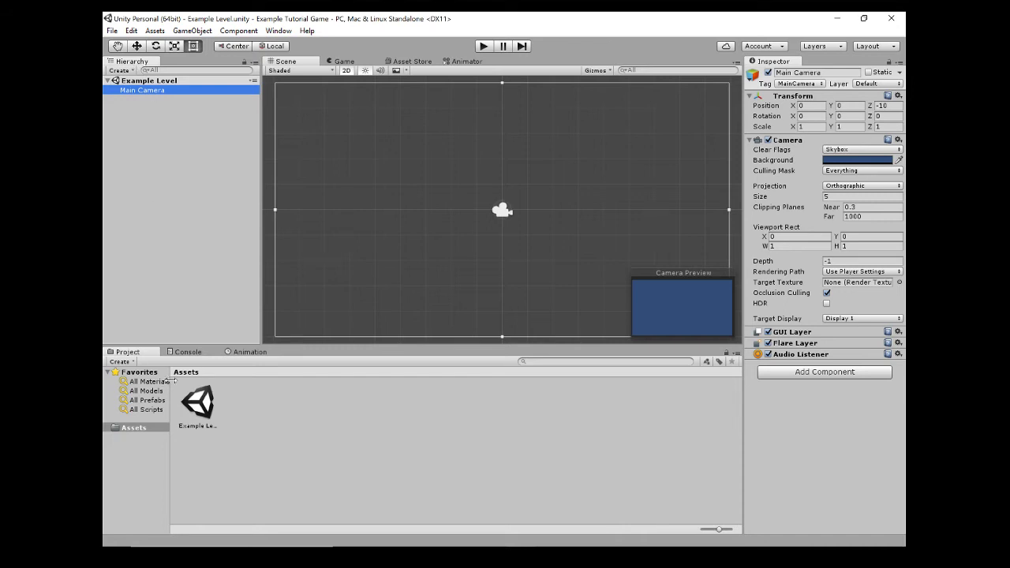
{"action": "left_click_drag", "start_coordinate": [170, 381], "coordinate": [254, 384]}
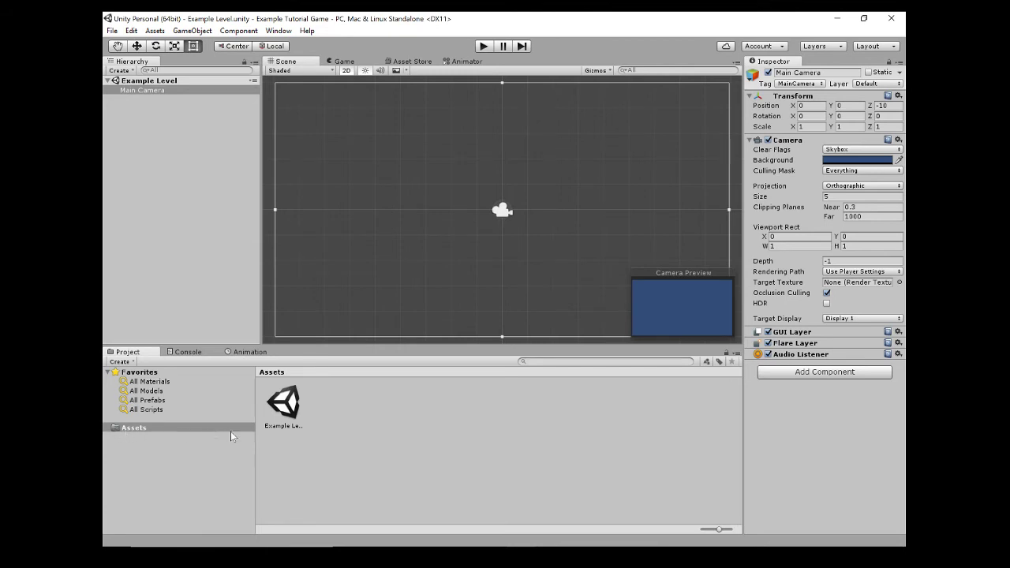
{"action": "left_click", "coordinate": [284, 396]}
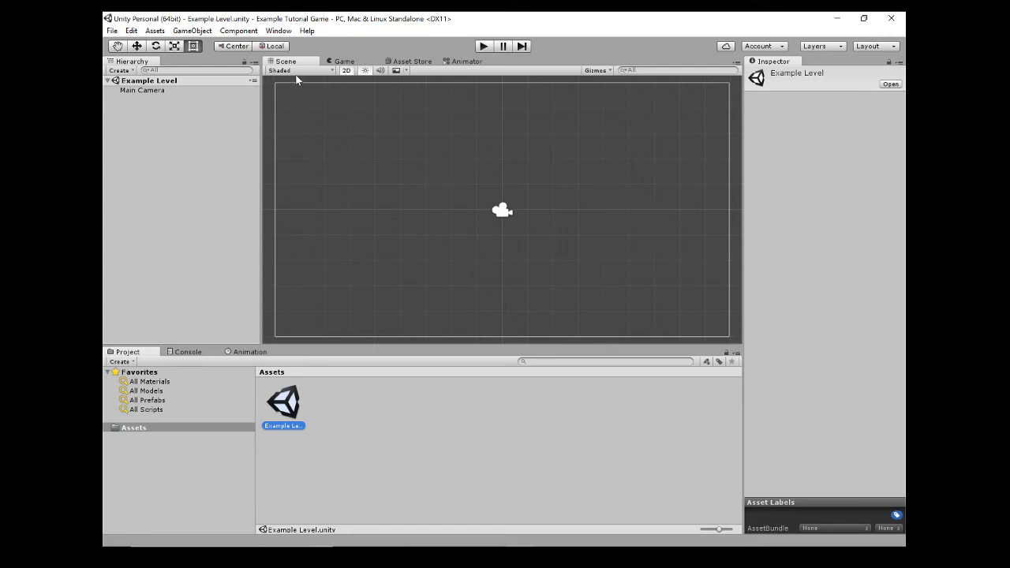
Look through the Scene, Game, Asset Store and Animator views of the new project
{"action": "scroll", "coordinate": [495, 218], "scroll_direction": "down", "scroll_amount": 5}
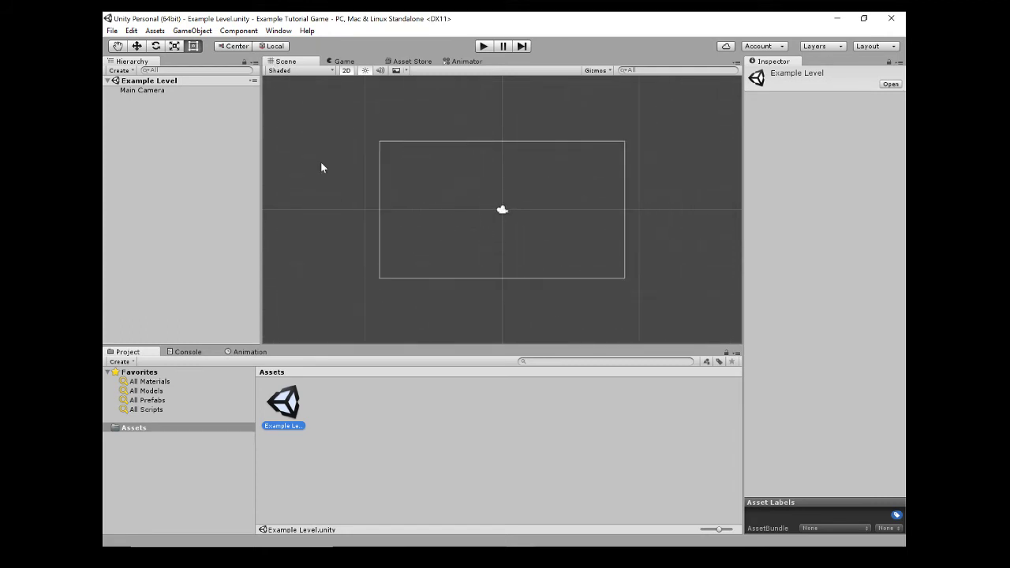
{"action": "scroll", "coordinate": [656, 214], "scroll_direction": "up", "scroll_amount": 2}
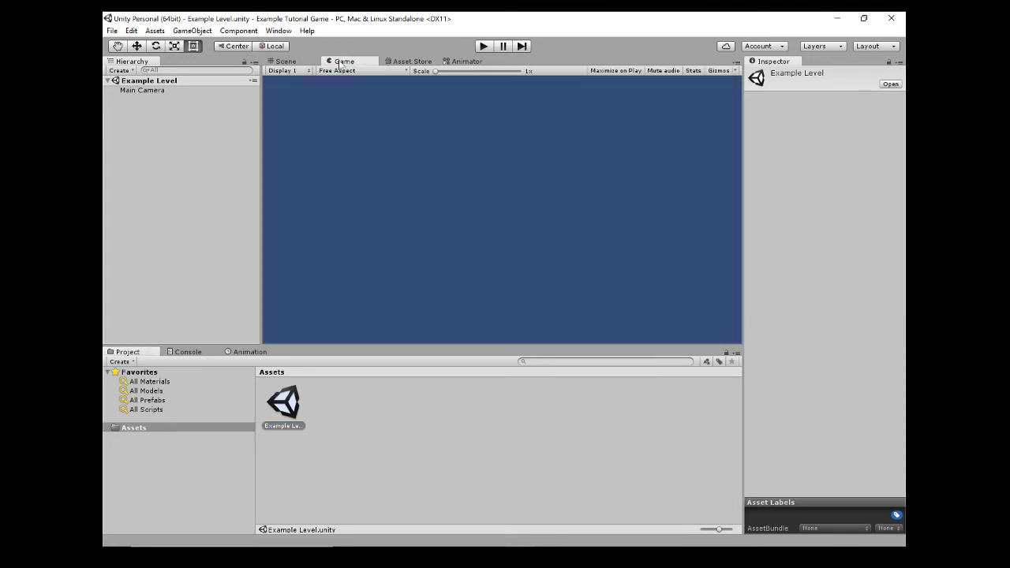
{"action": "left_click", "coordinate": [285, 63]}
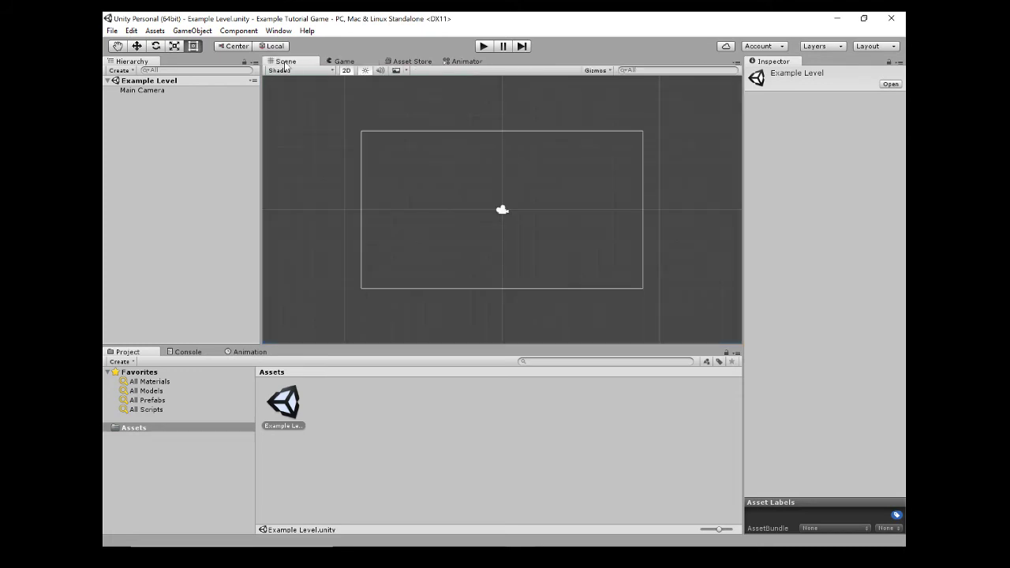
{"action": "left_click", "coordinate": [399, 62]}
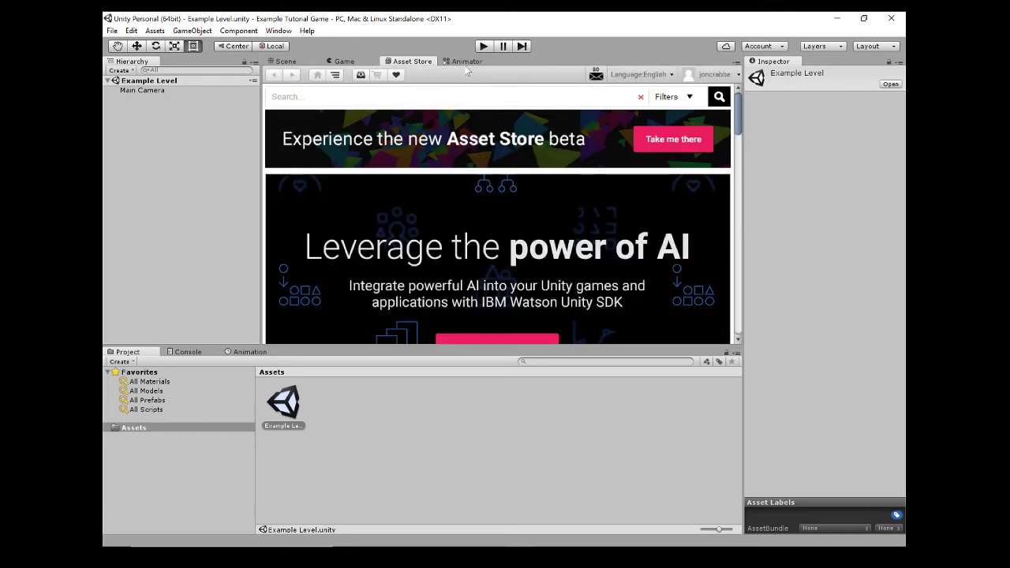
{"action": "left_click", "coordinate": [462, 64]}
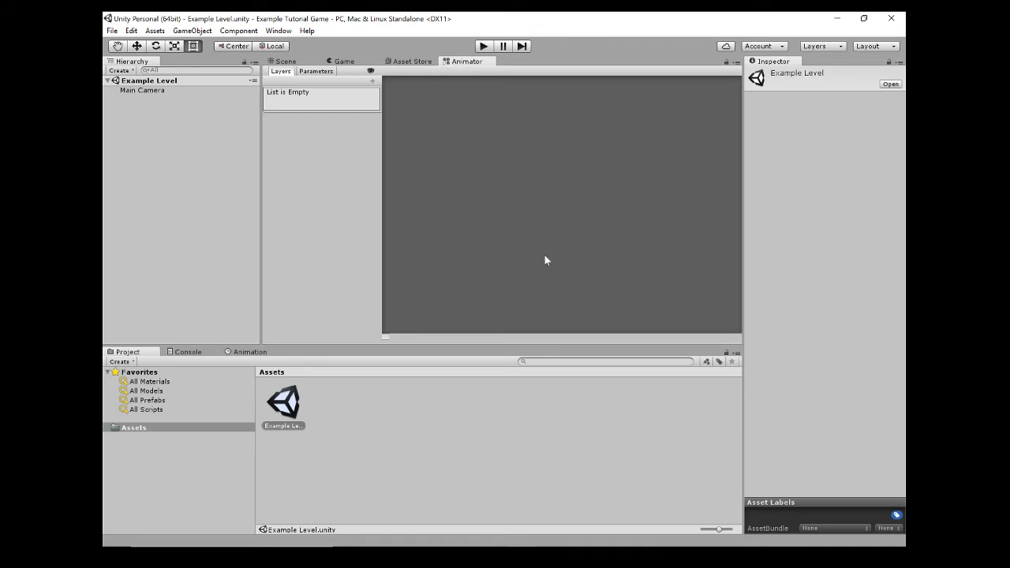
{"action": "left_click", "coordinate": [398, 63]}
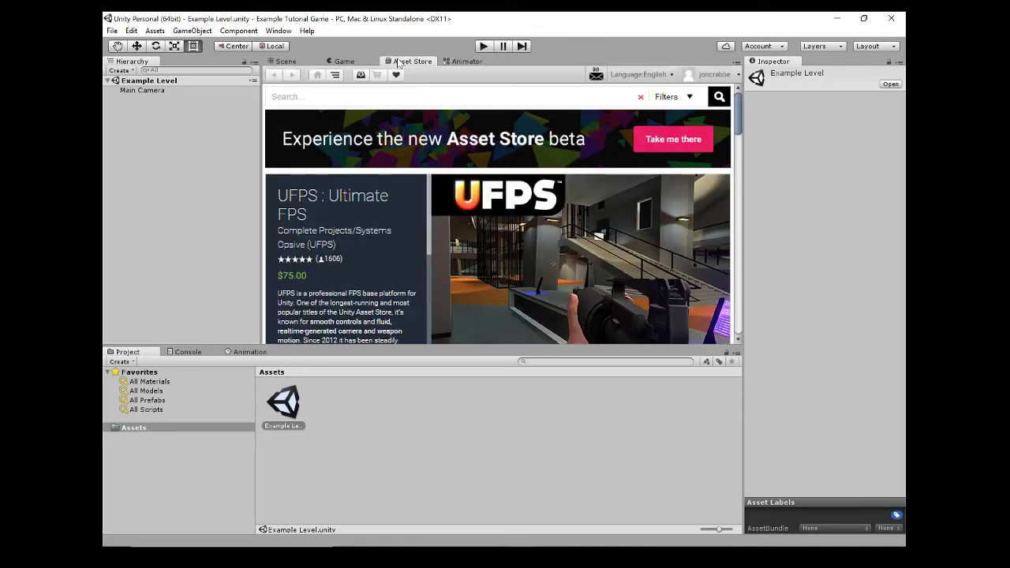
{"action": "left_click", "coordinate": [345, 62]}
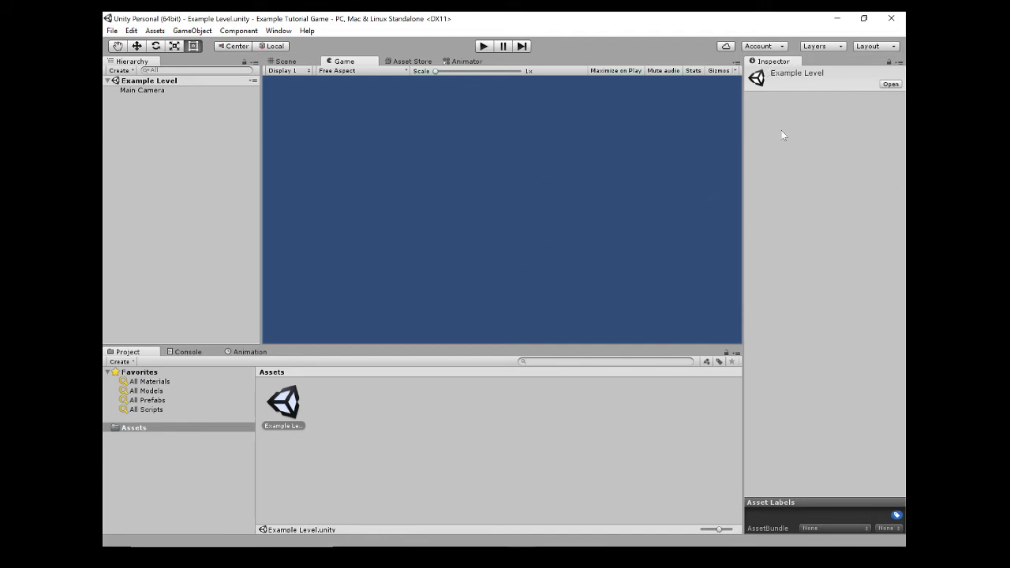
Examine the Main Camera's properties alongside the Scene view and the list of components that can be added to it
{"action": "left_click", "coordinate": [131, 91]}
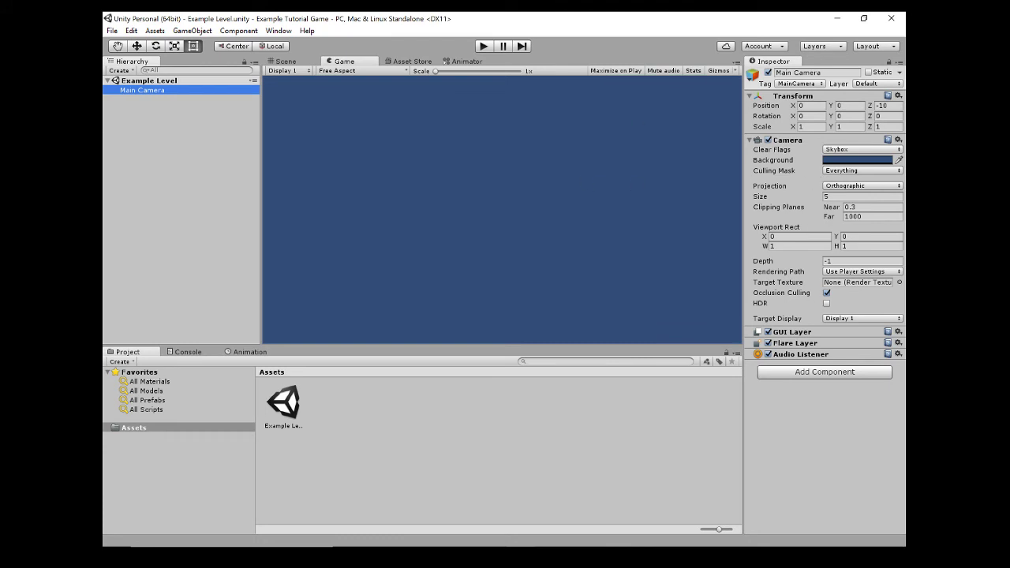
{"action": "left_click", "coordinate": [306, 62]}
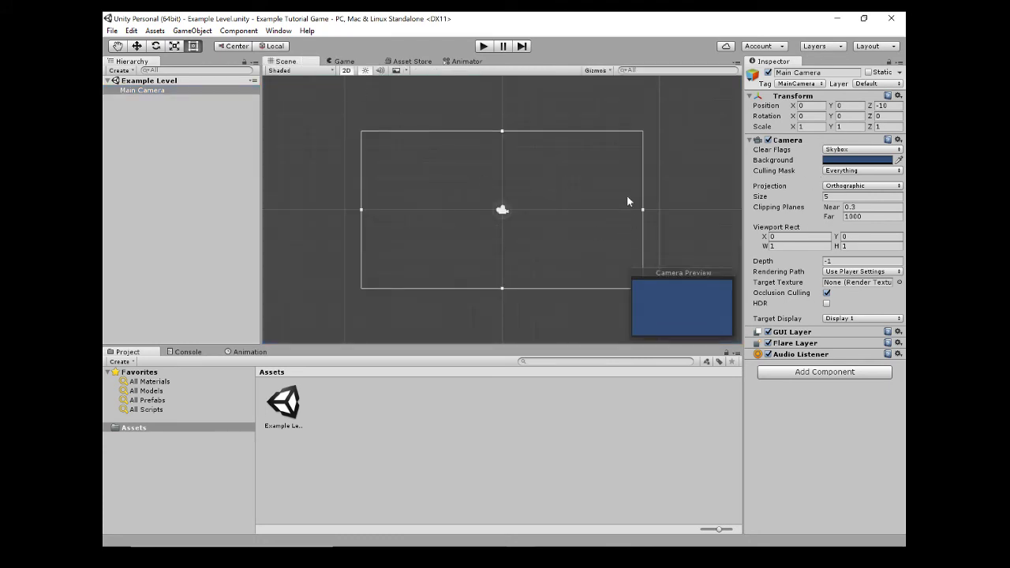
{"action": "left_click", "coordinate": [799, 371]}
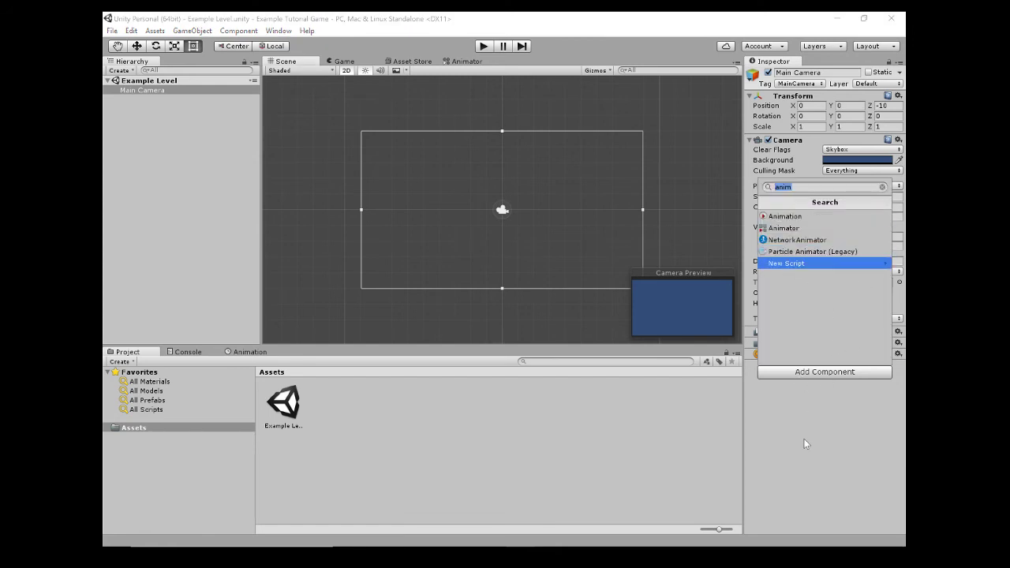
{"action": "left_click", "coordinate": [803, 471]}
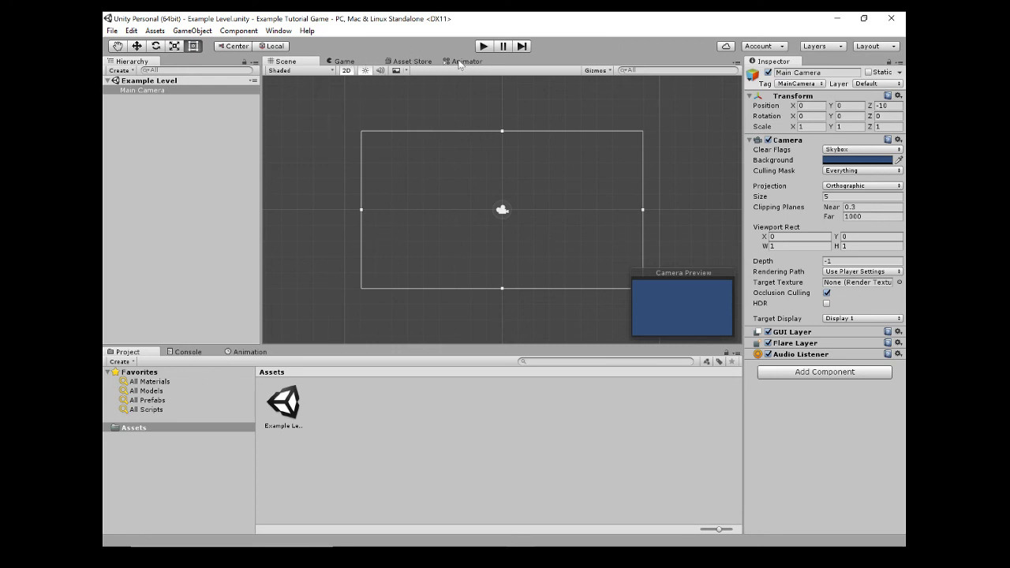
Open the Animator window for the project
{"action": "left_click", "coordinate": [225, 32]}
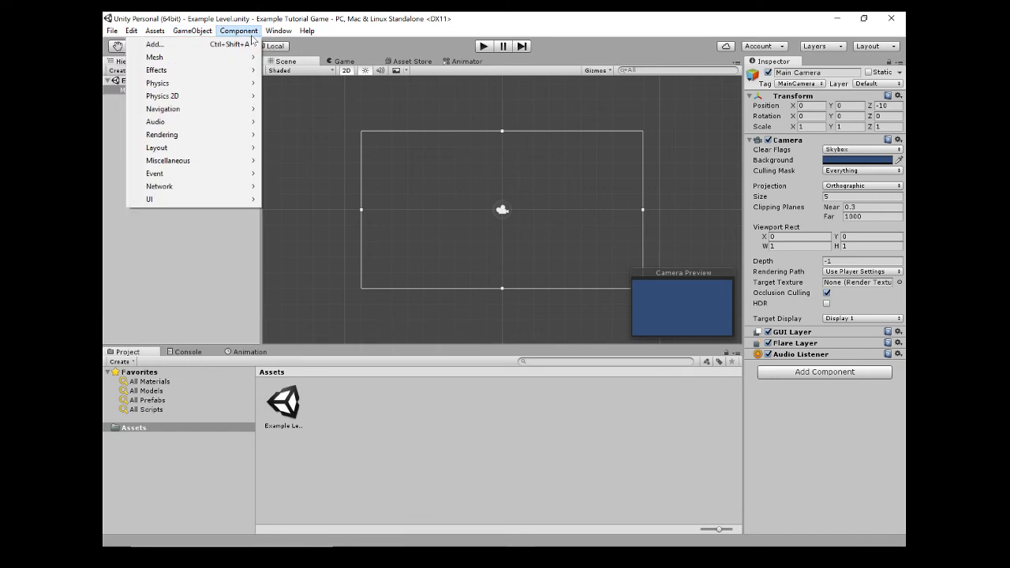
{"action": "mouse_move", "coordinate": [278, 33]}
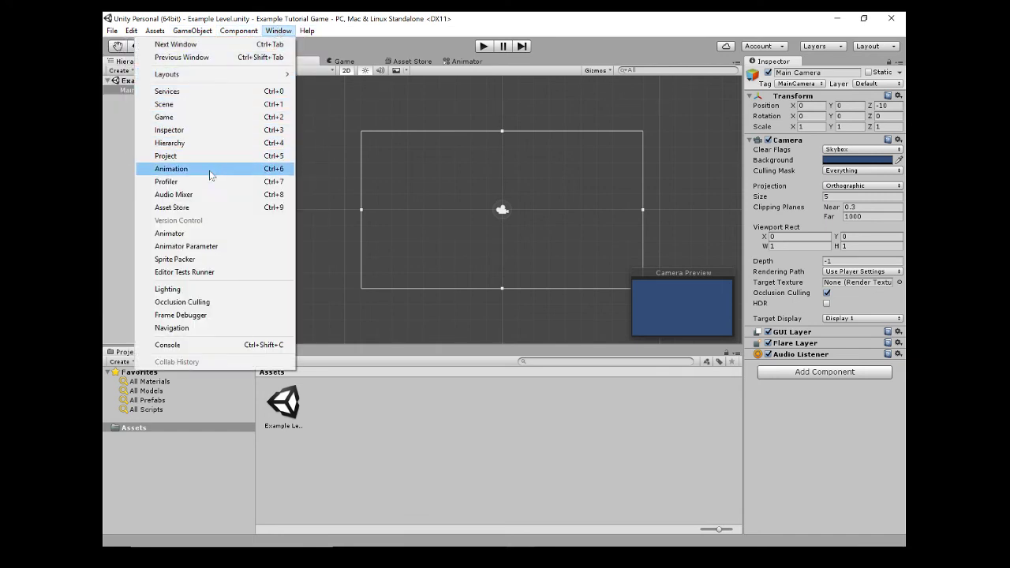
{"action": "left_click", "coordinate": [181, 234]}
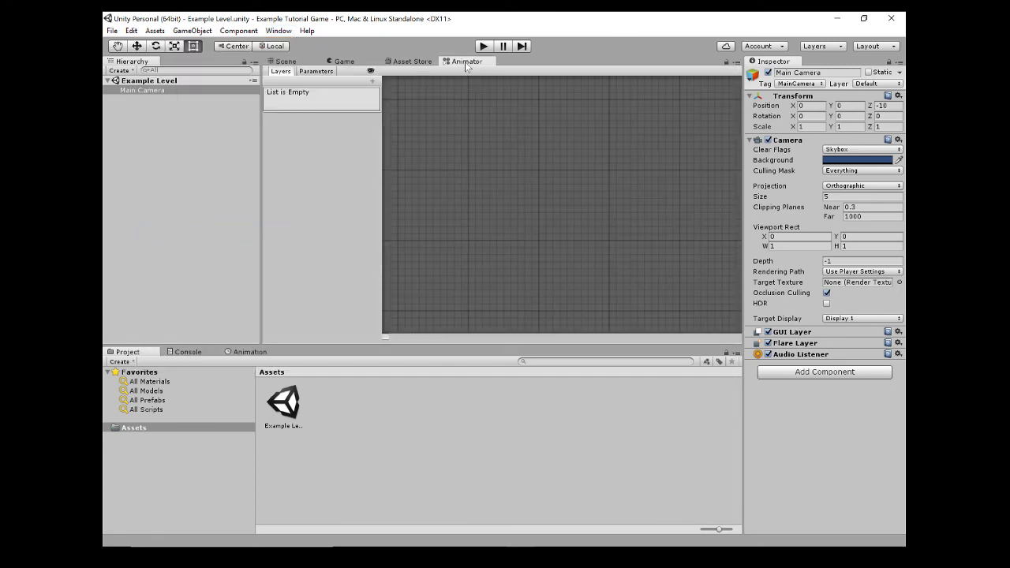
Detach the Animator into a floating window, reposition it and dock it back beside the Asset Store view
{"action": "left_click_drag", "start_coordinate": [464, 62], "coordinate": [547, 380]}
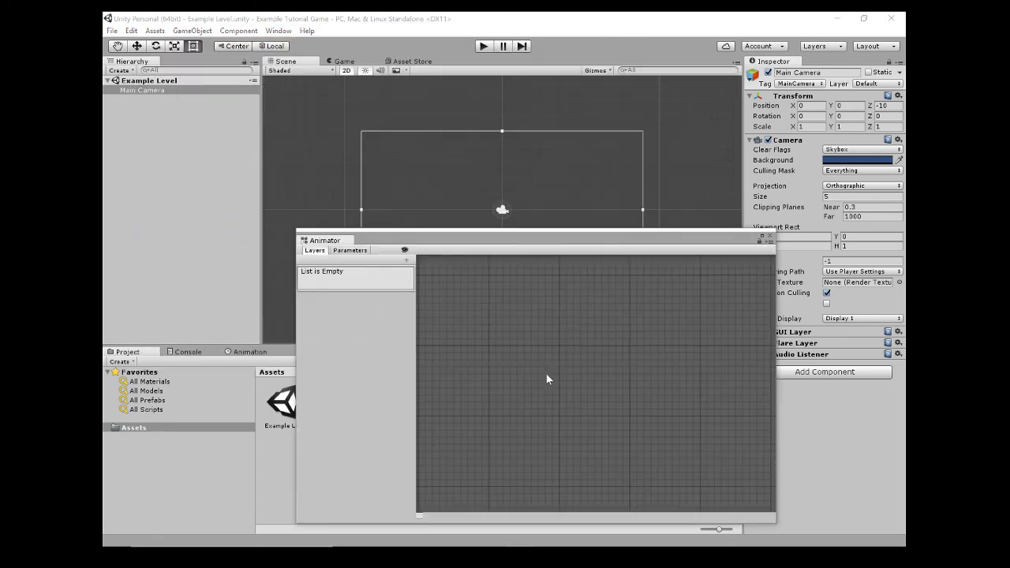
{"action": "left_click_drag", "start_coordinate": [451, 244], "coordinate": [502, 199]}
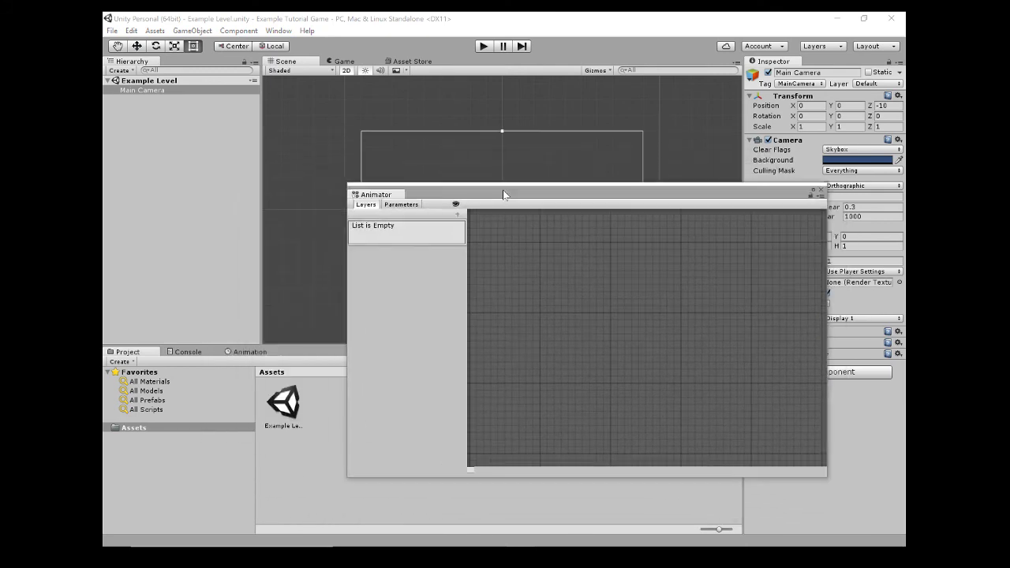
{"action": "left_click_drag", "start_coordinate": [361, 198], "coordinate": [452, 60]}
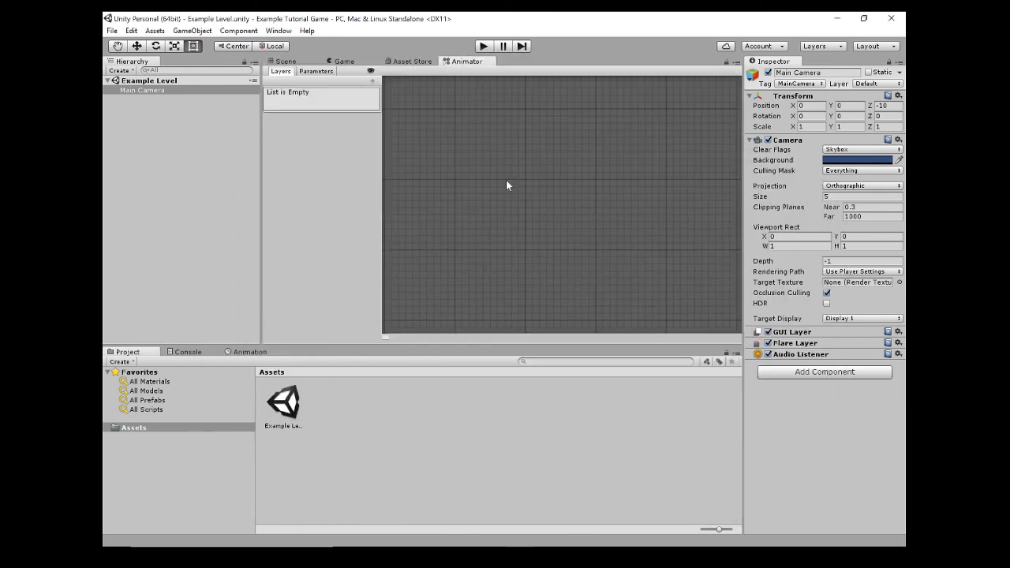
Look through the Asset Store, Game, Scene and Animator views again and return to the Scene view
{"action": "left_click", "coordinate": [412, 62]}
{"action": "left_click", "coordinate": [357, 63]}
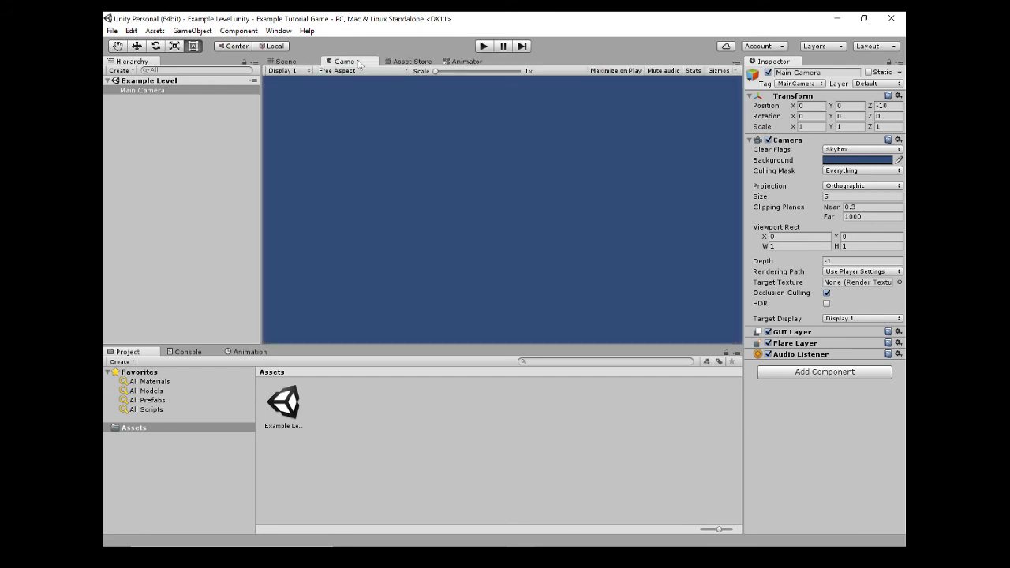
{"action": "left_click", "coordinate": [301, 63]}
{"action": "left_click", "coordinate": [359, 62]}
{"action": "left_click", "coordinate": [406, 63]}
{"action": "left_click", "coordinate": [467, 63]}
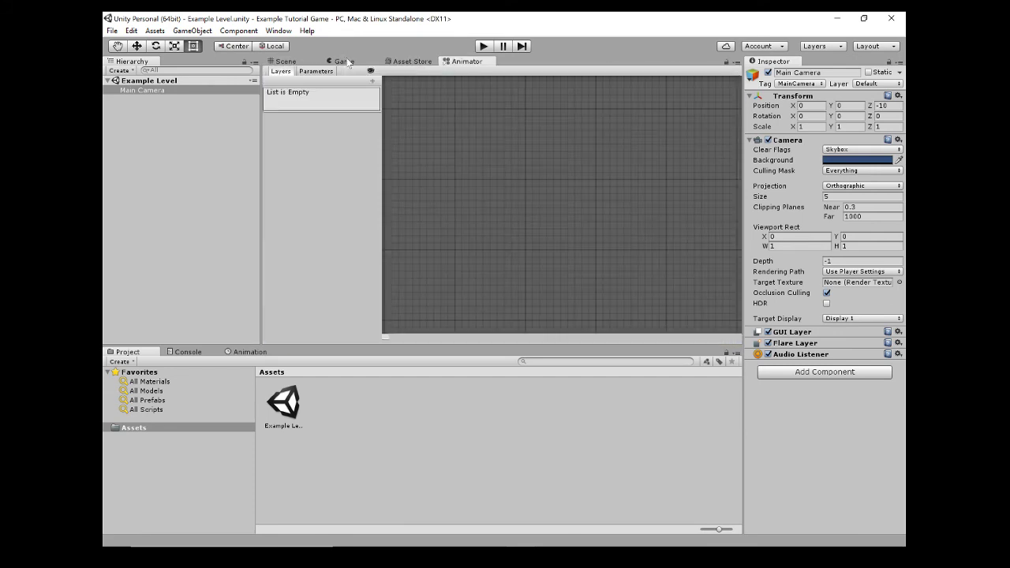
{"action": "left_click", "coordinate": [298, 62]}
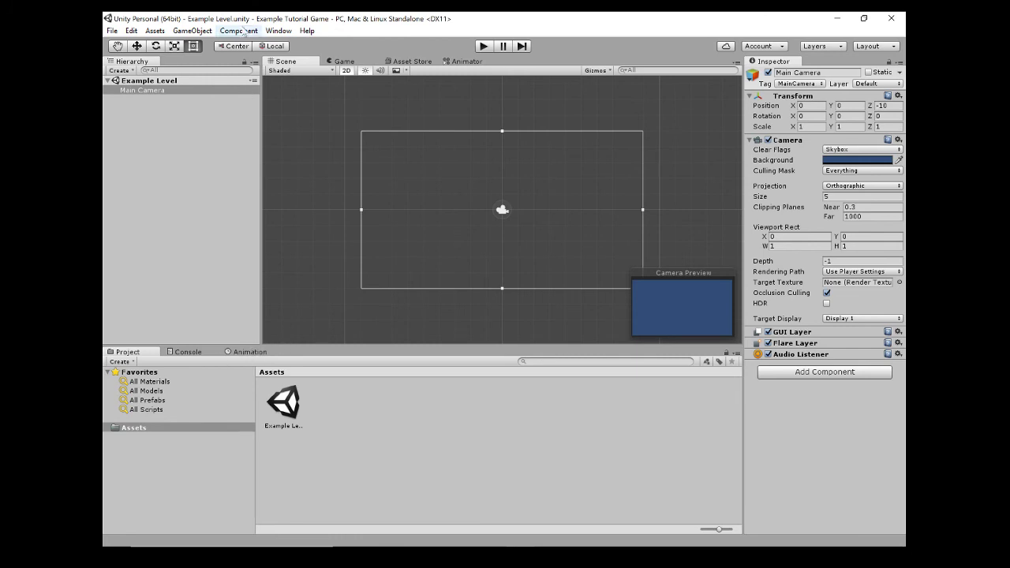
Open the Animation window for the Main Camera
{"action": "left_click", "coordinate": [194, 31]}
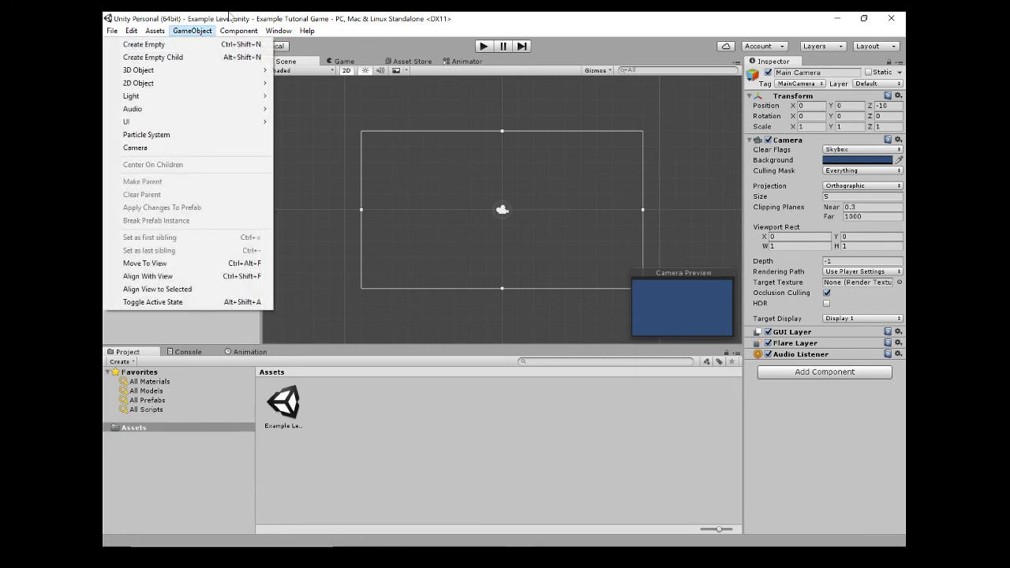
{"action": "mouse_move", "coordinate": [238, 37]}
{"action": "mouse_move", "coordinate": [277, 31]}
{"action": "left_click", "coordinate": [196, 168]}
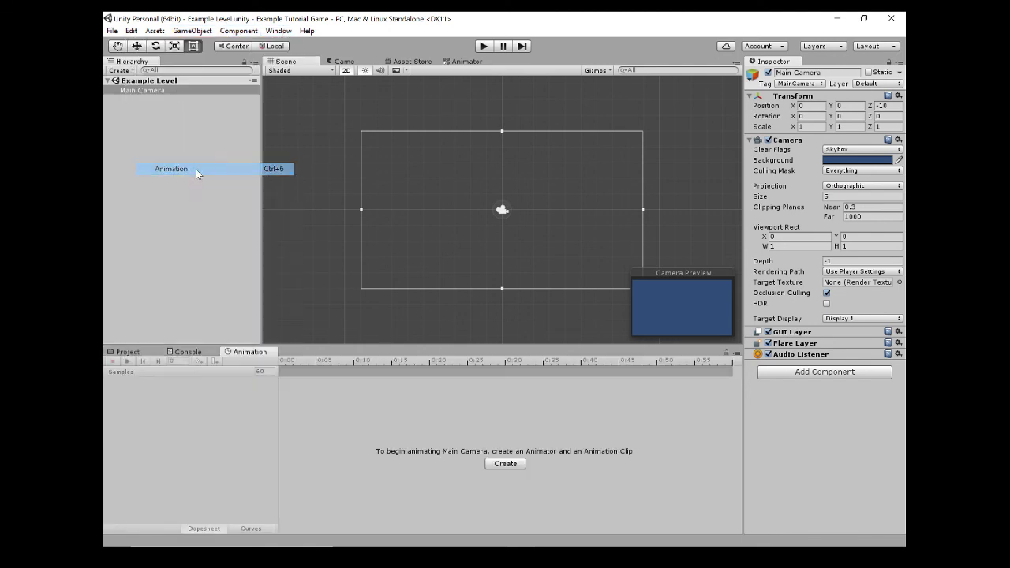
Detach the Animation timeline into a floating window, reposition it and dock it back beside the Console
{"action": "left_click_drag", "start_coordinate": [238, 352], "coordinate": [532, 221]}
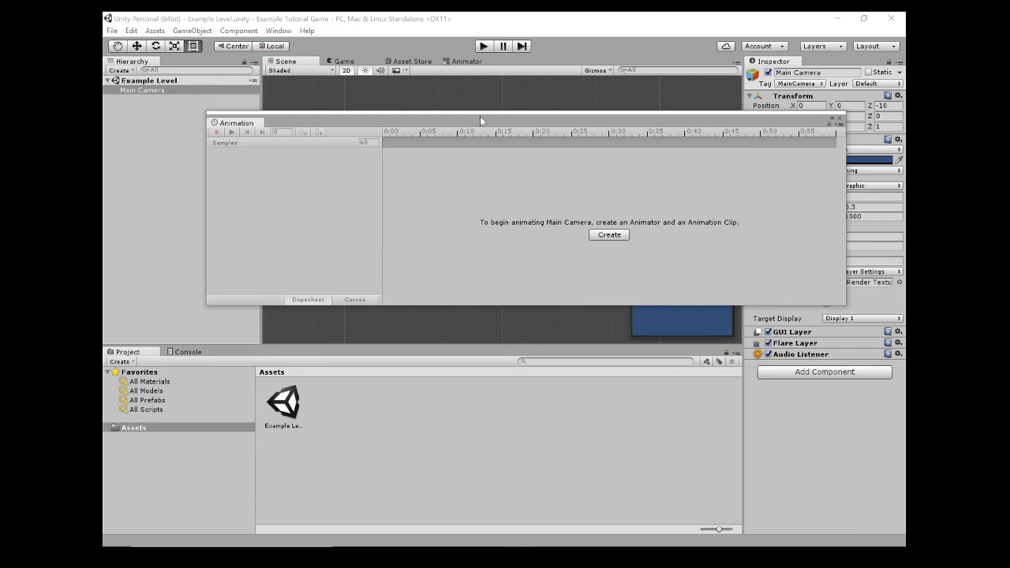
{"action": "left_click_drag", "start_coordinate": [479, 119], "coordinate": [522, 147]}
{"action": "left_click_drag", "start_coordinate": [274, 150], "coordinate": [259, 363]}
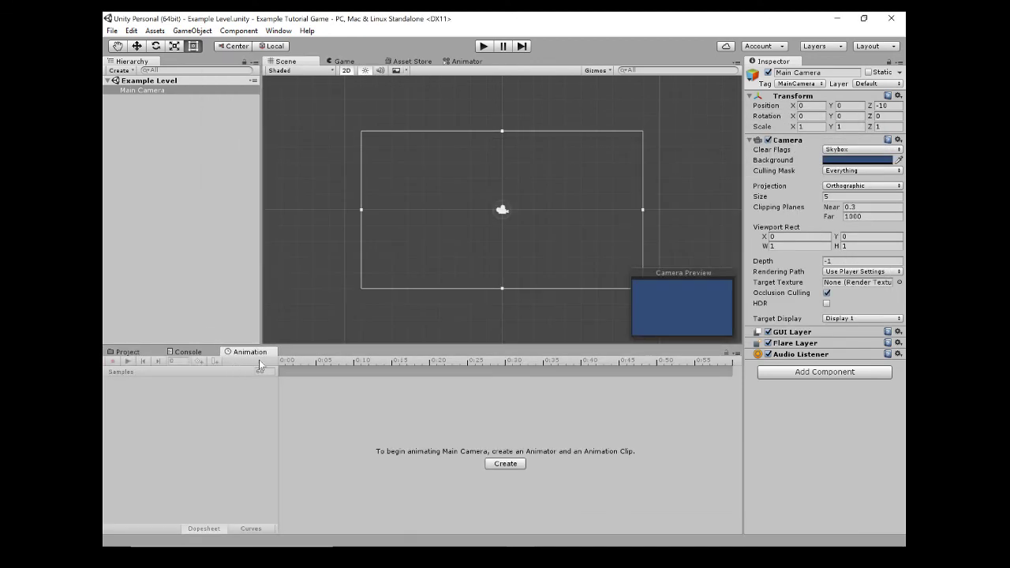
View the Console and return to the project's Assets folder
{"action": "left_click", "coordinate": [189, 352]}
{"action": "left_click", "coordinate": [134, 352]}
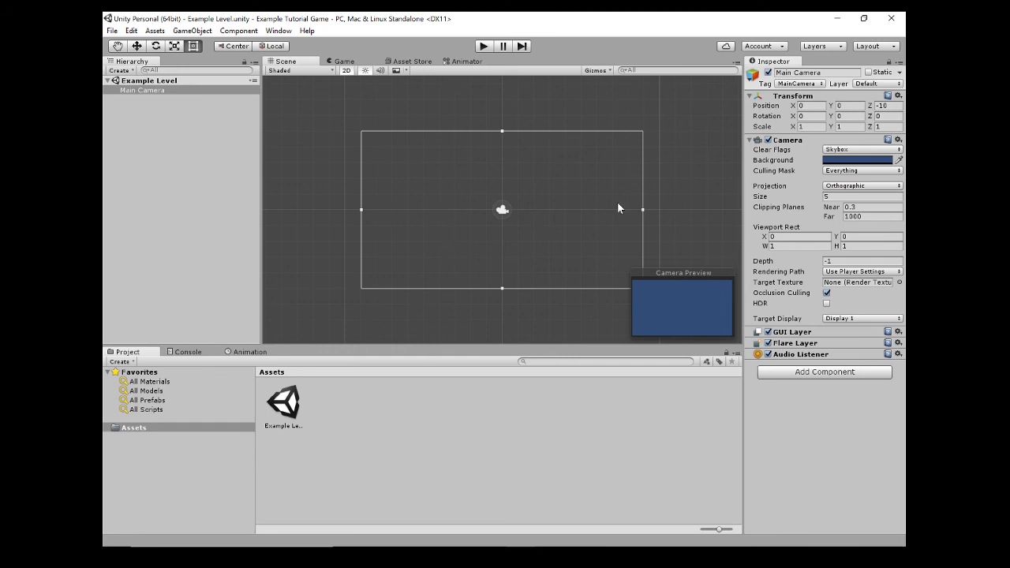
Switch from Unity to the Assets folder window in File Explorer
{"action": "key", "text": "alt+Tab"}
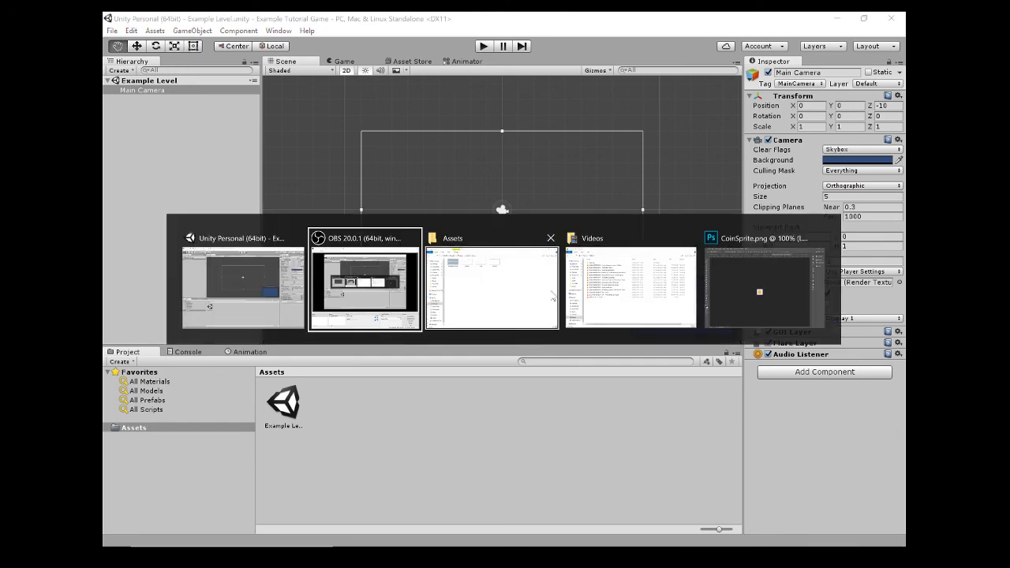